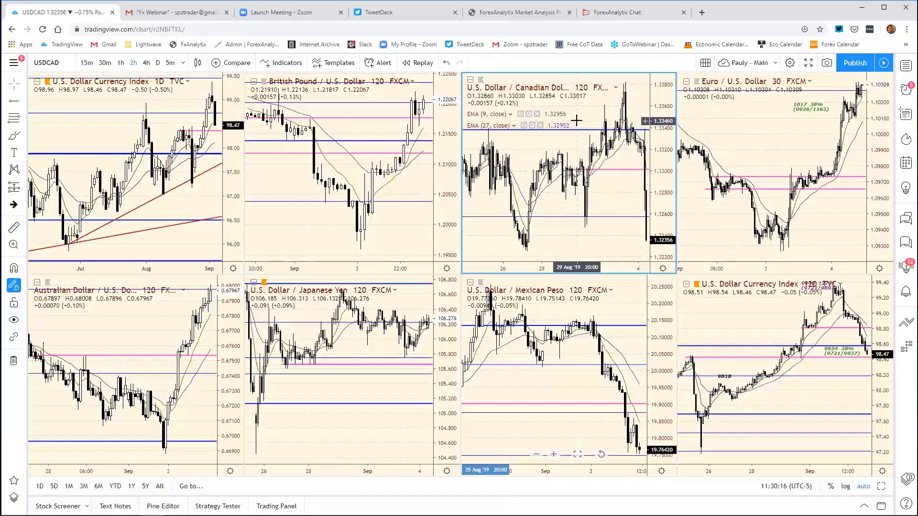
Step: Make the USD/CAD 2-hour chart active and maximize it to fill the window
left_click(228, 120)
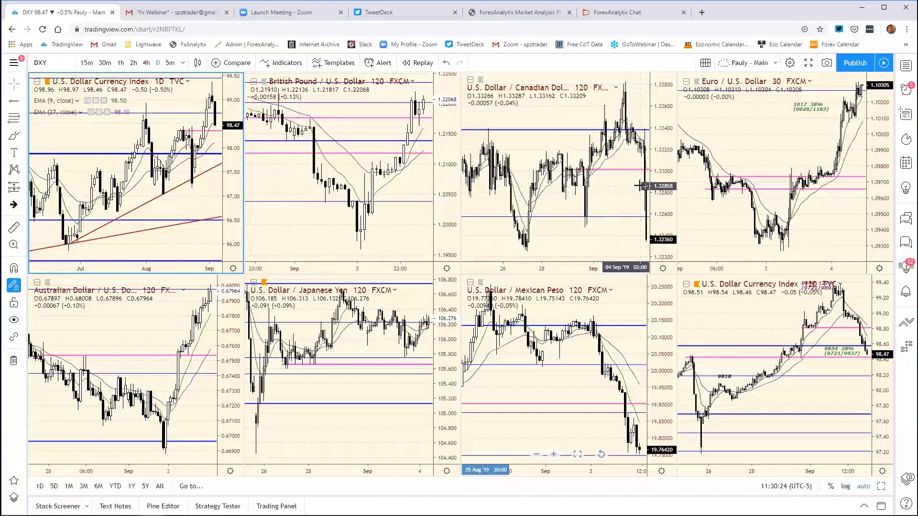
left_click(661, 182)
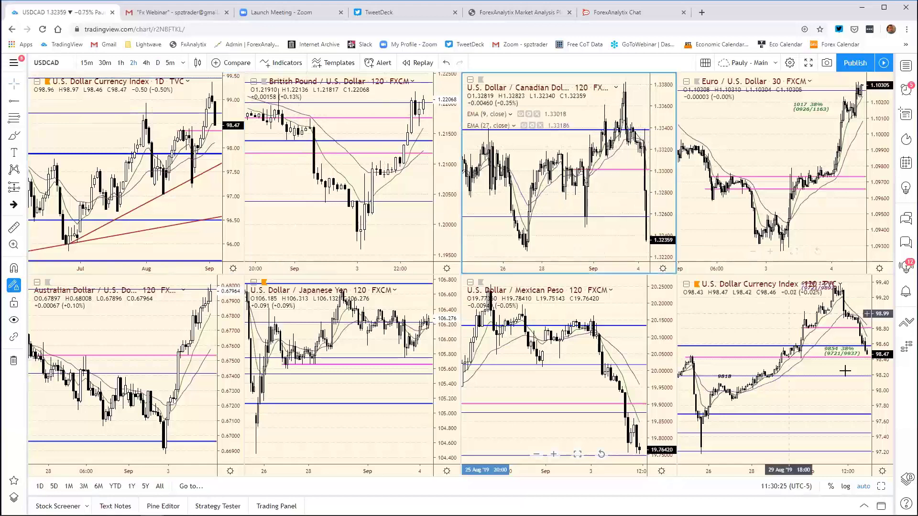
left_click(882, 487)
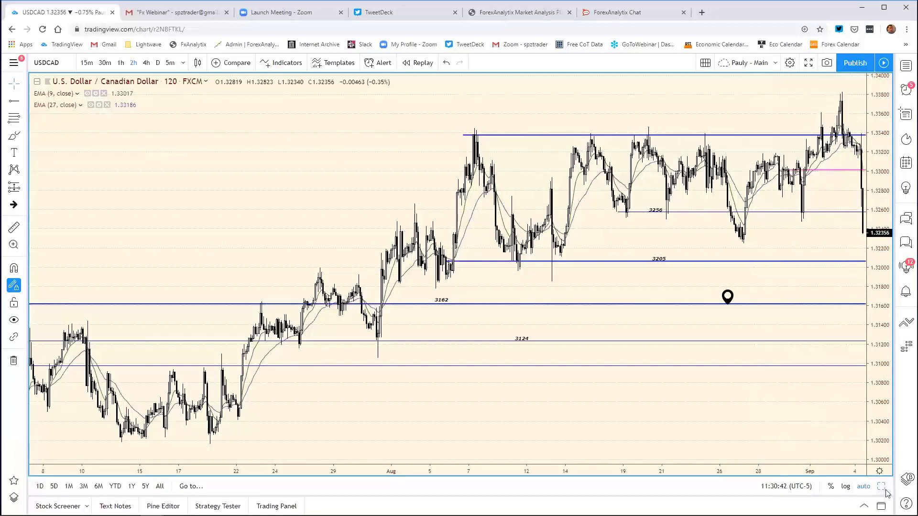
Step: Restore the eight-chart grid and change the top-left Dollar Index daily chart's symbol to USDCAD
key("alt+Enter")
right_click(119, 91)
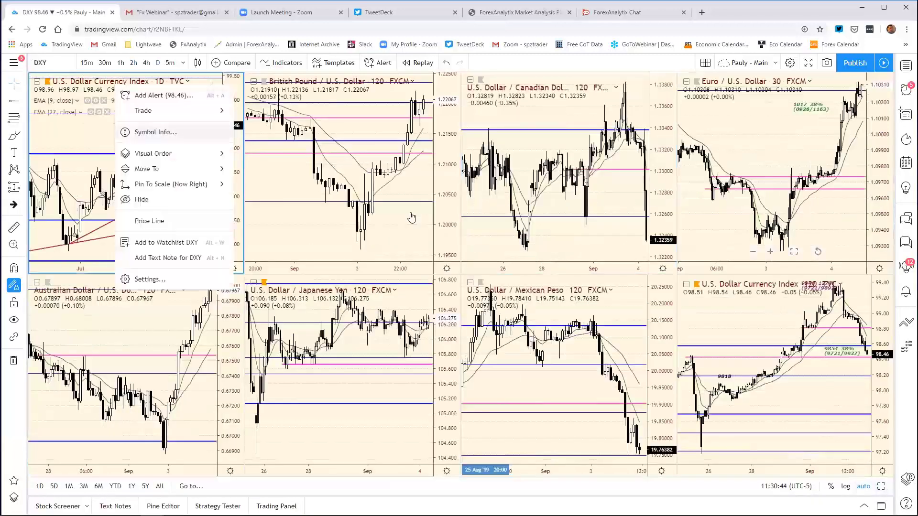
left_click(97, 129)
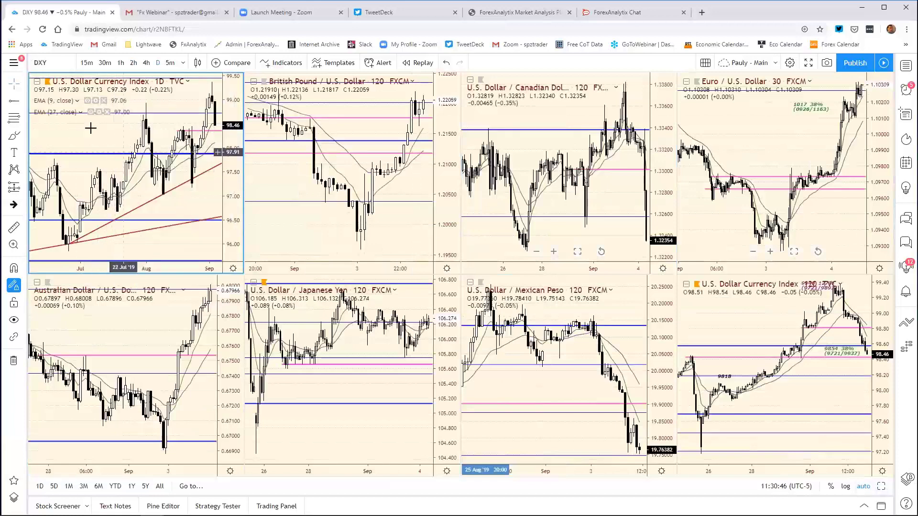
type("USD")
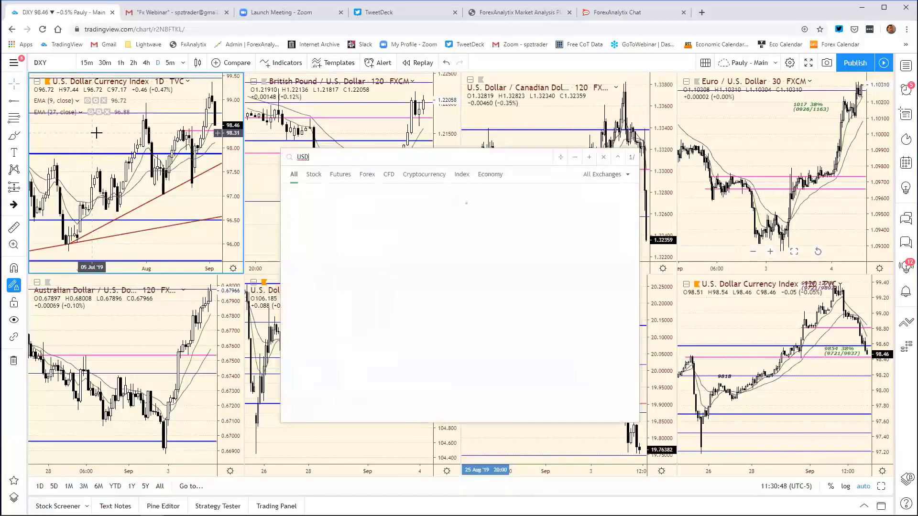
type("CAD")
key("Return")
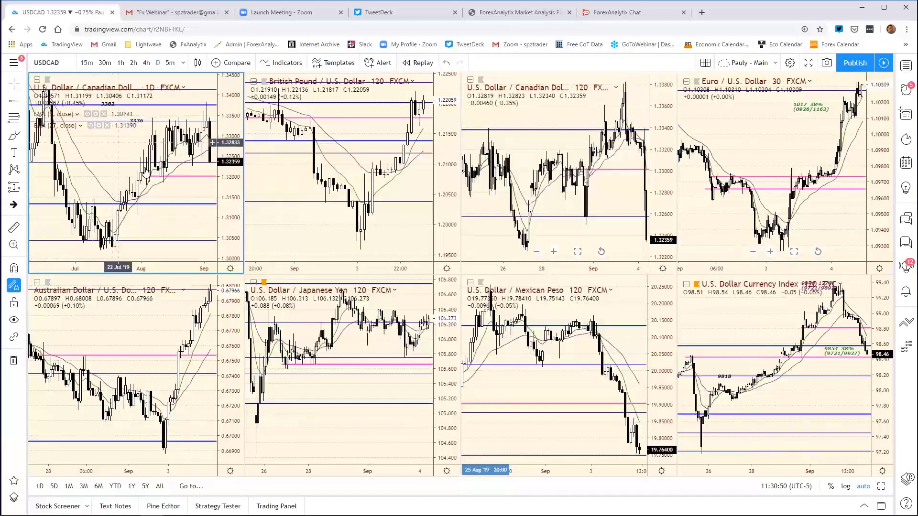
left_click(881, 486)
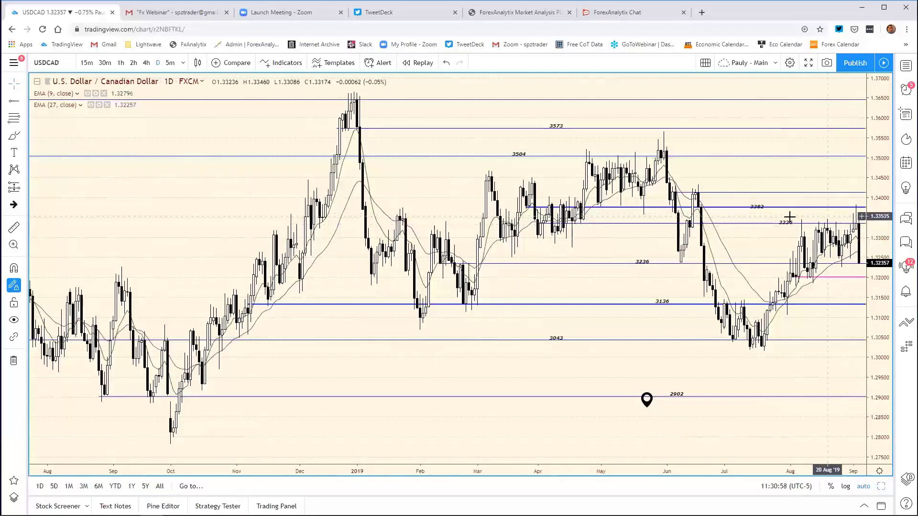
left_click_drag(756, 467, 692, 467)
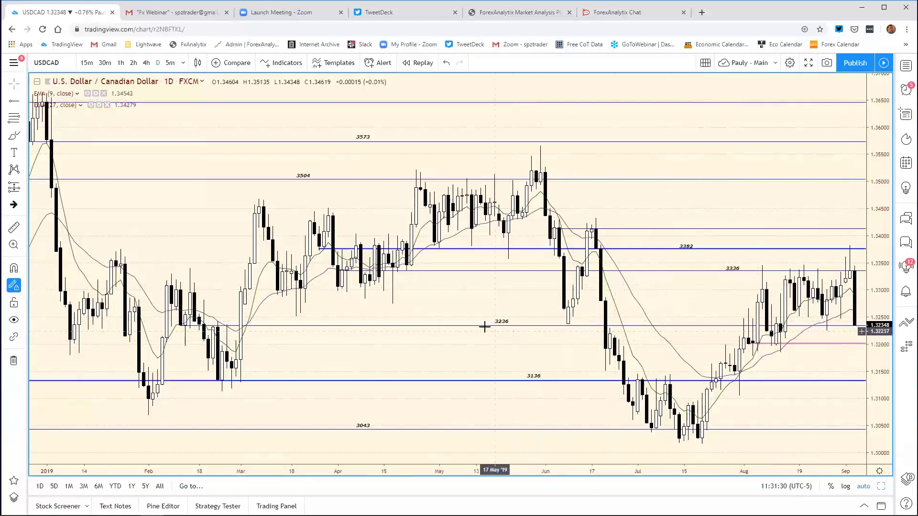
left_click(883, 489)
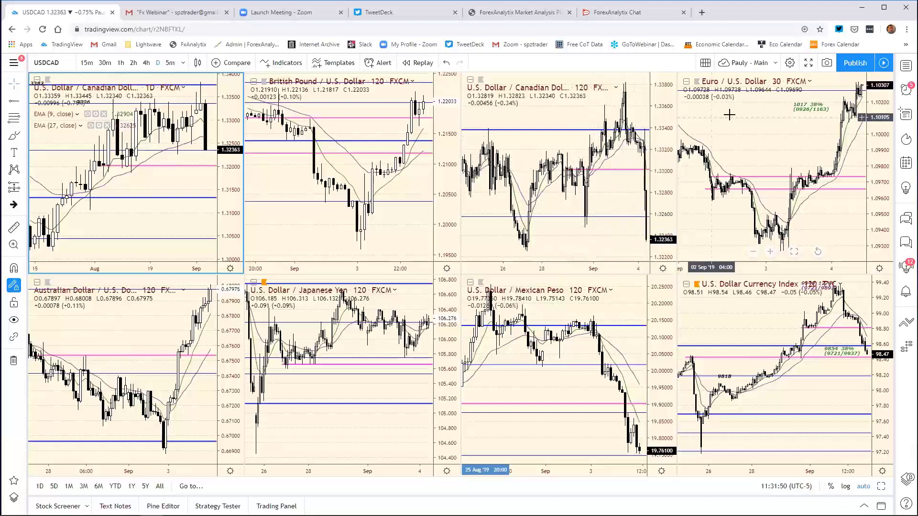
left_click(883, 318)
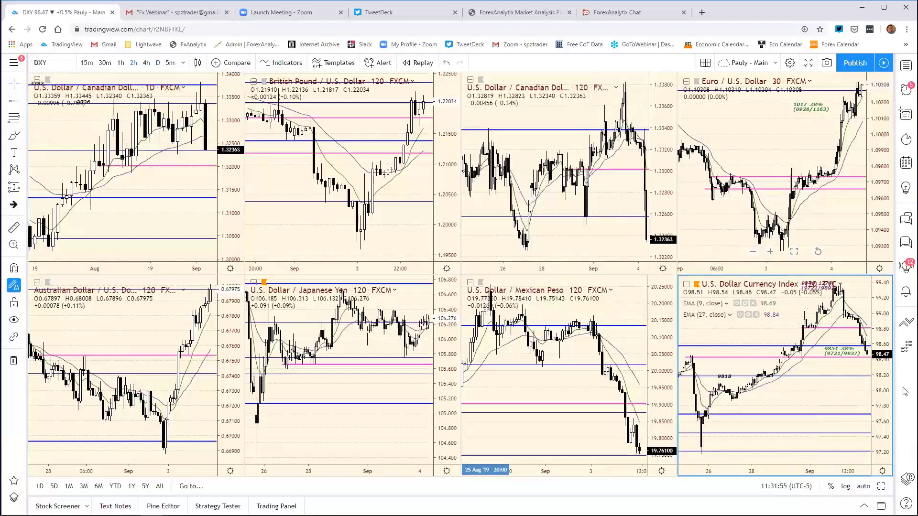
left_click(883, 488)
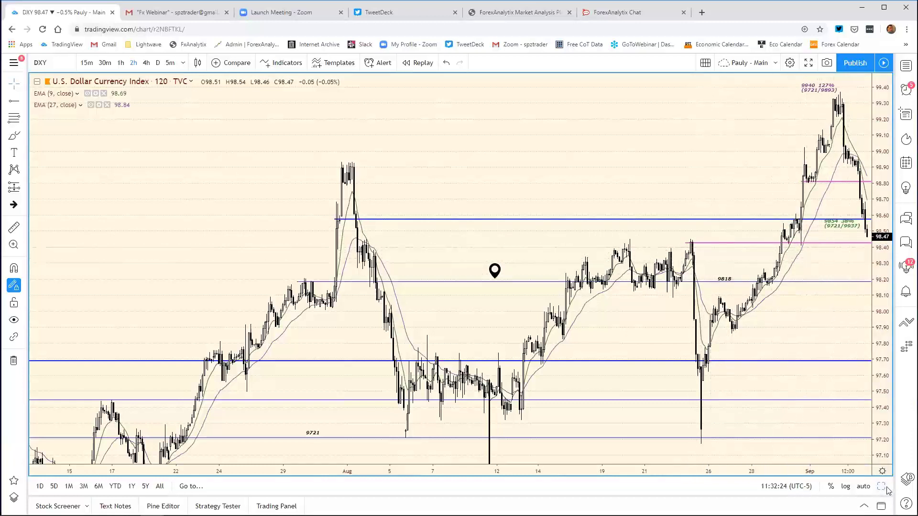
key("alt+Return")
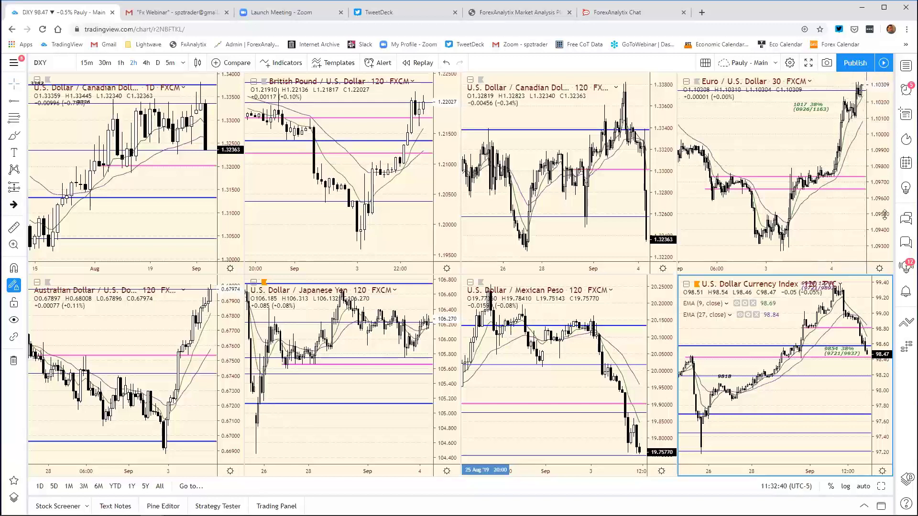
Step: Set the EUR/USD chart to the 120-minute timeframe
left_click(892, 162)
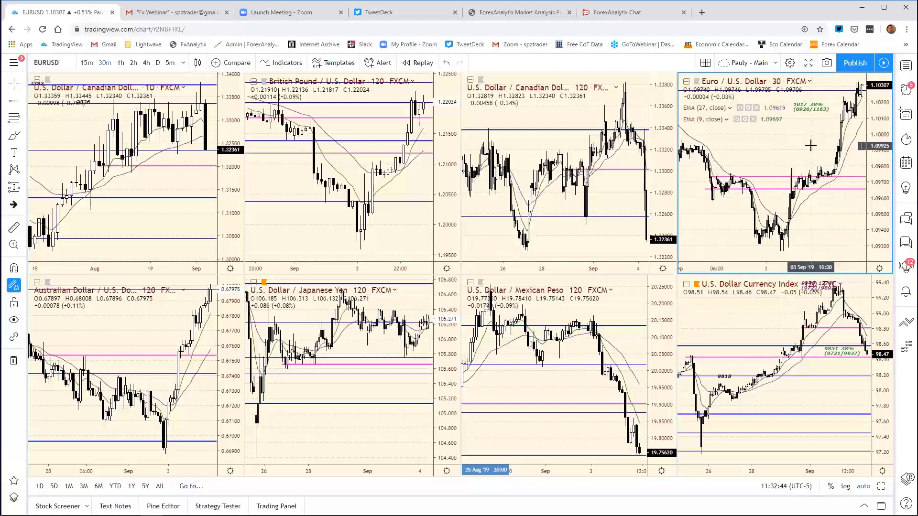
type("120")
key("Return")
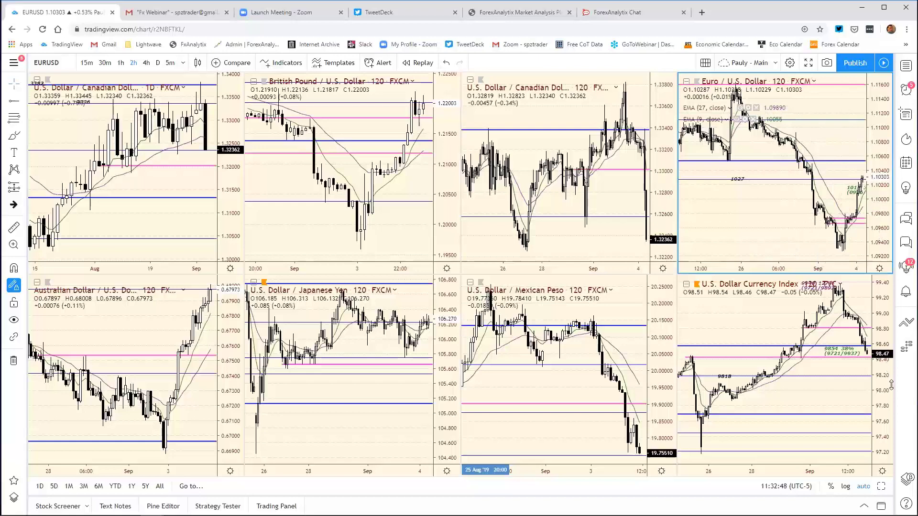
Step: Maximize the EUR/USD 2-hour chart and zoom in on recent prices
mouse_move(904, 499)
left_click(882, 487)
scroll(638, 461, "up", 5)
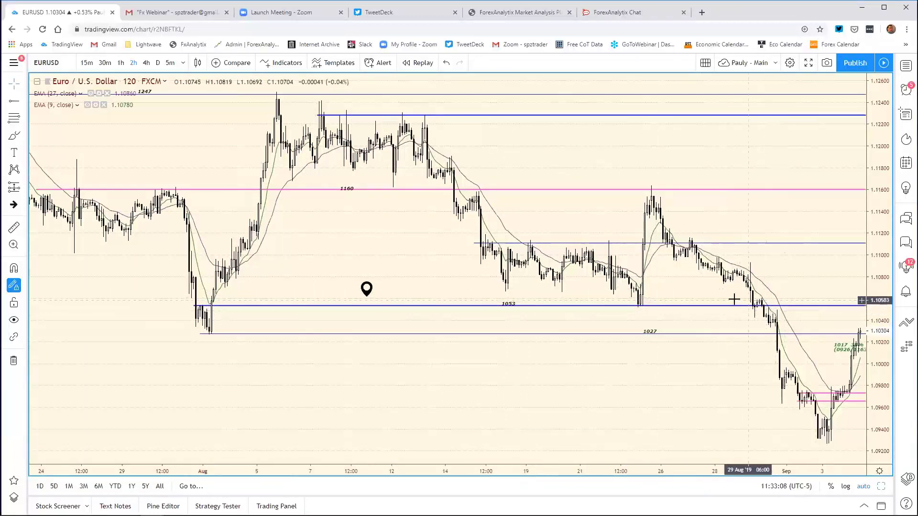
Step: Inspect the 1053 and 1027 level lines, then restore the eight-chart grid of majors
left_click(758, 305)
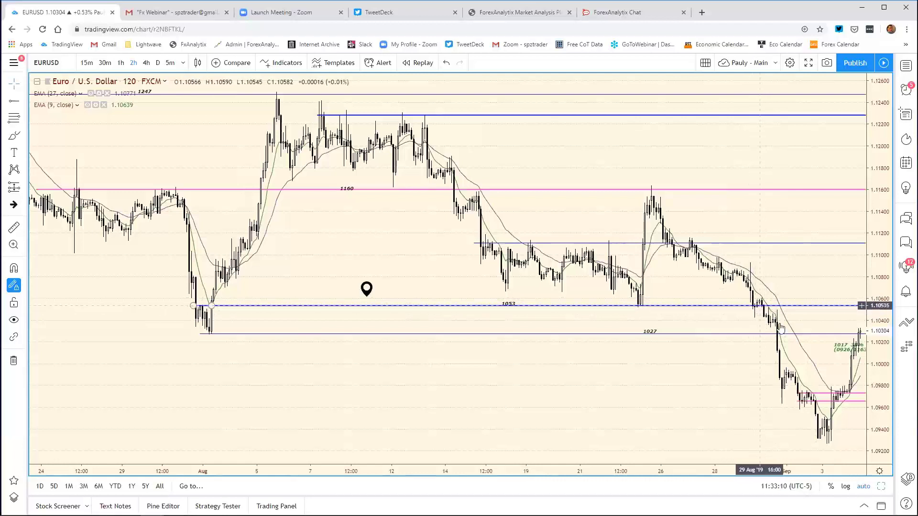
left_click(796, 348)
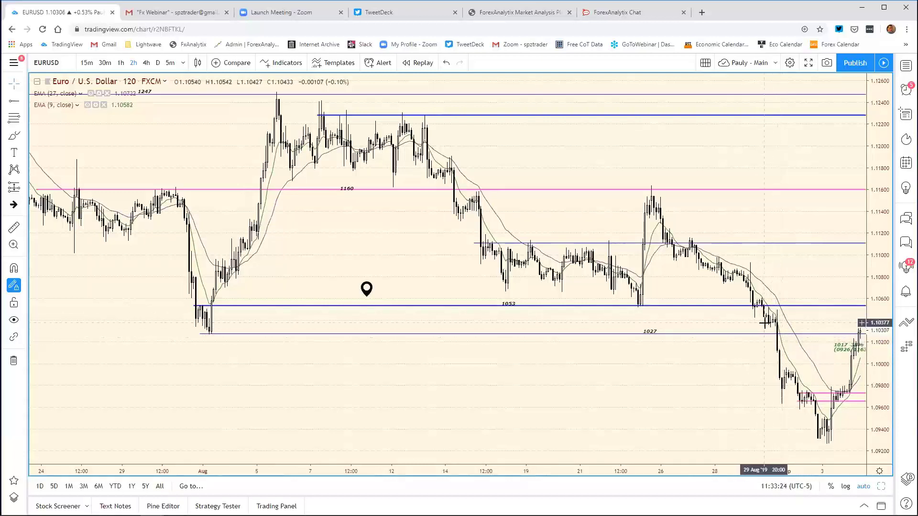
left_click(780, 334)
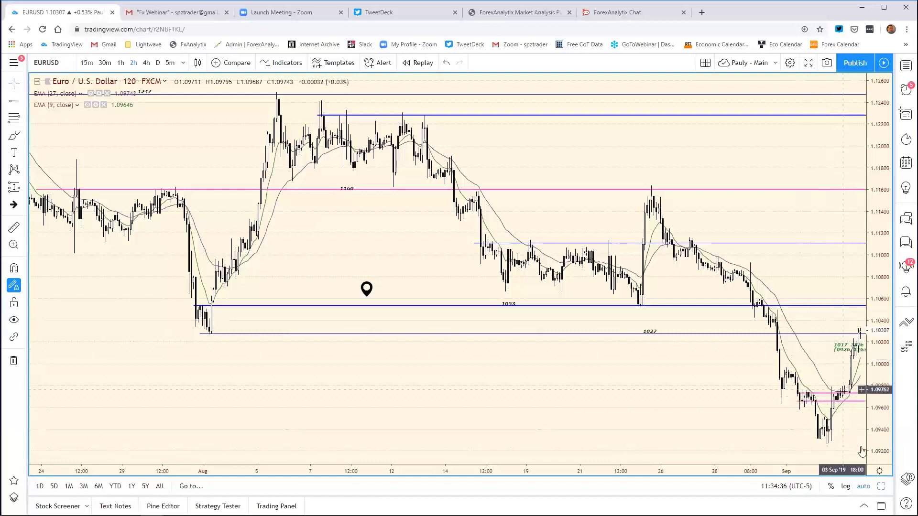
key("alt+Return")
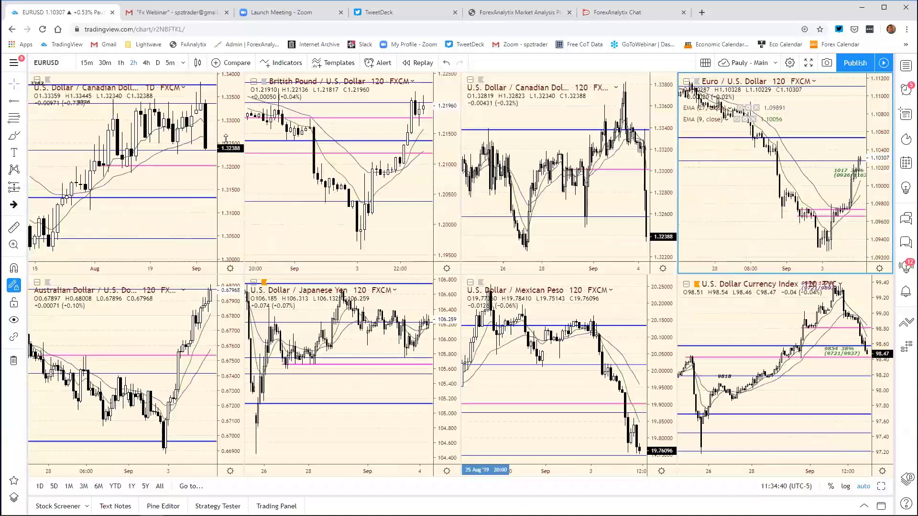
left_click(876, 419)
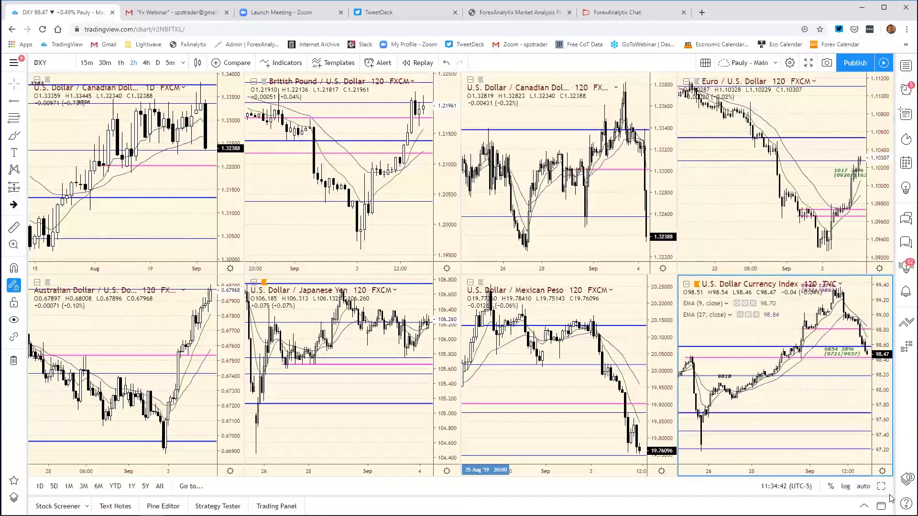
left_click(882, 487)
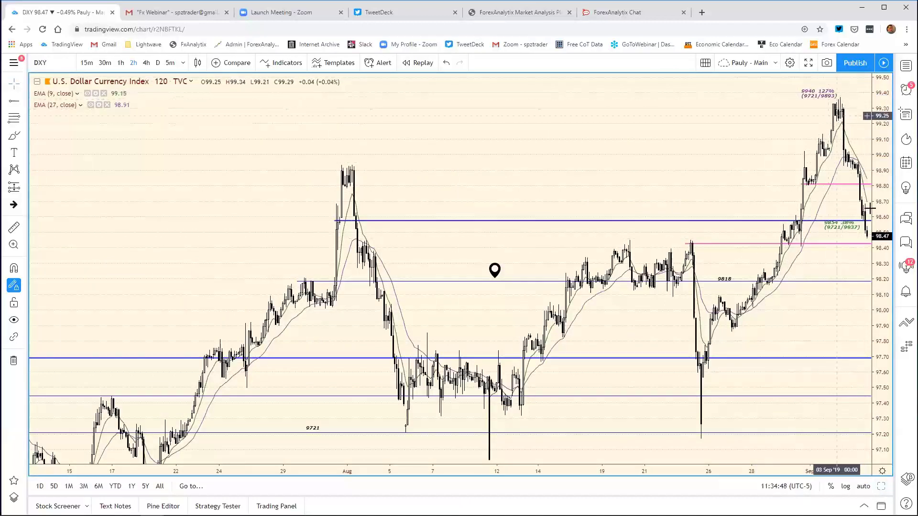
left_click(881, 486)
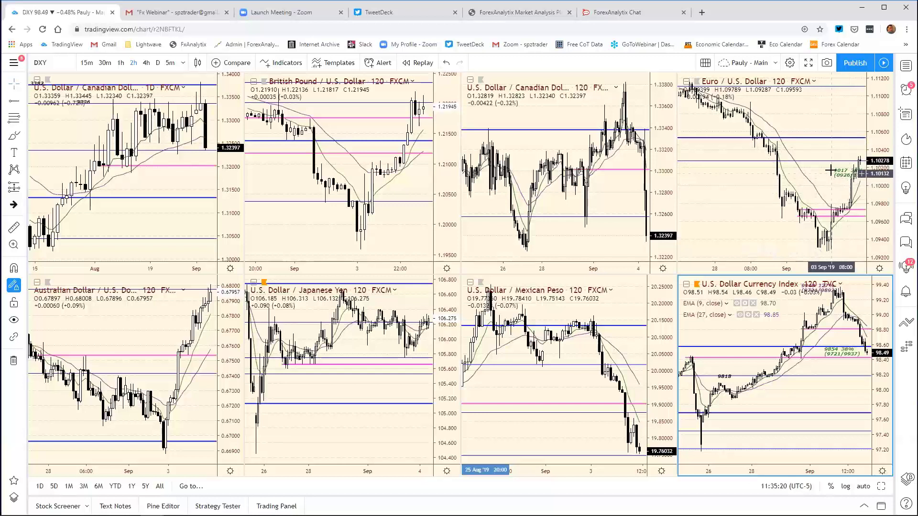
left_click(864, 221)
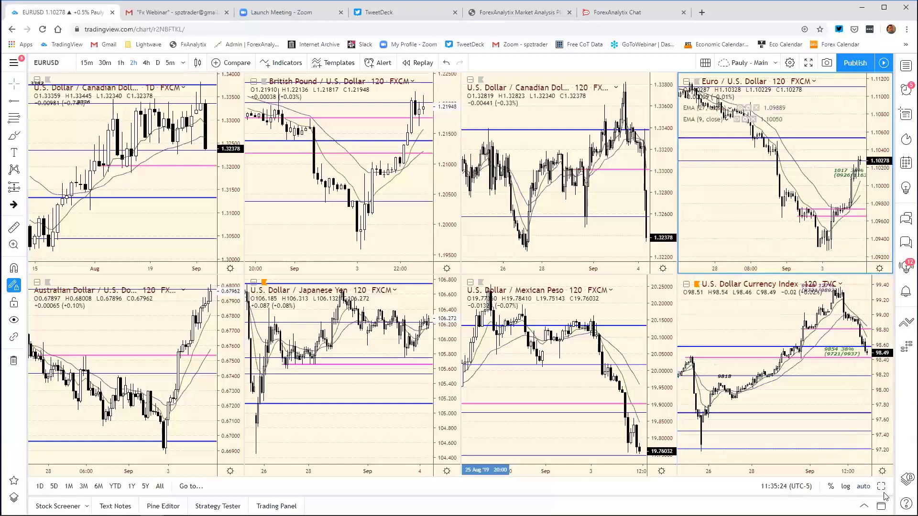
left_click(882, 487)
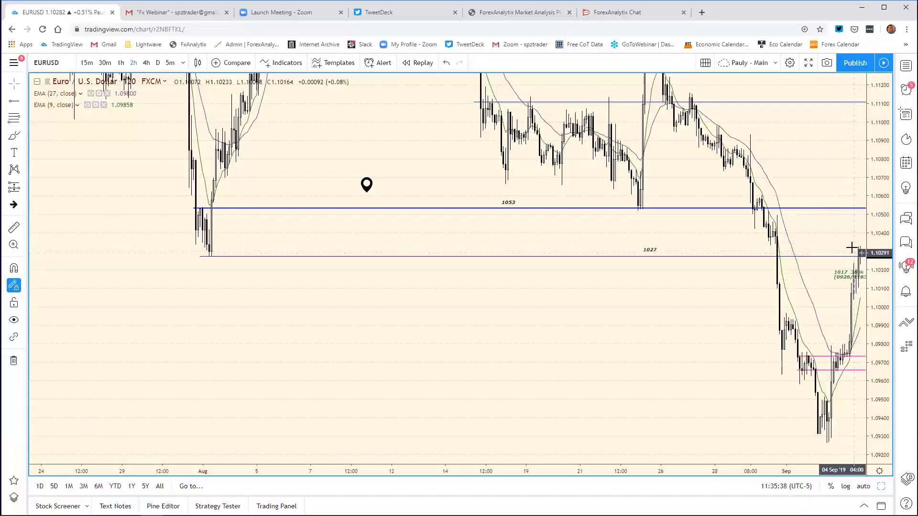
left_click(881, 486)
left_click(671, 401)
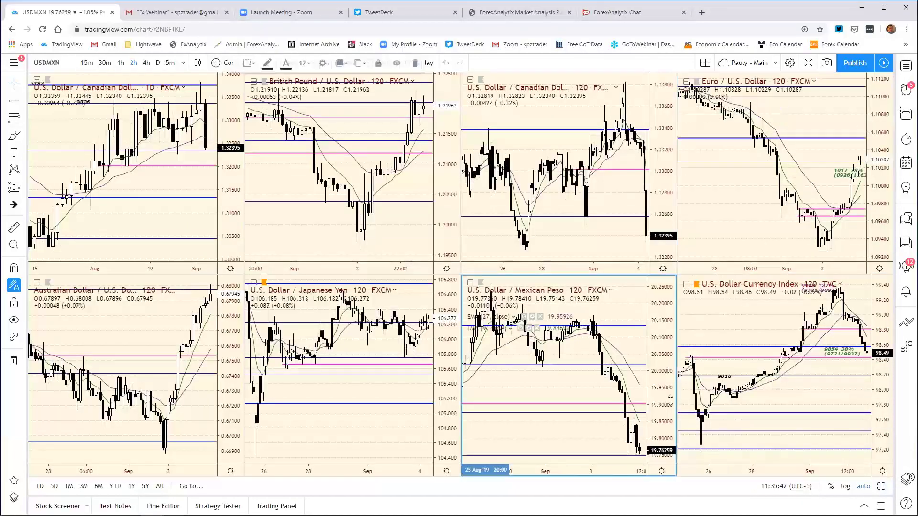
left_click(881, 486)
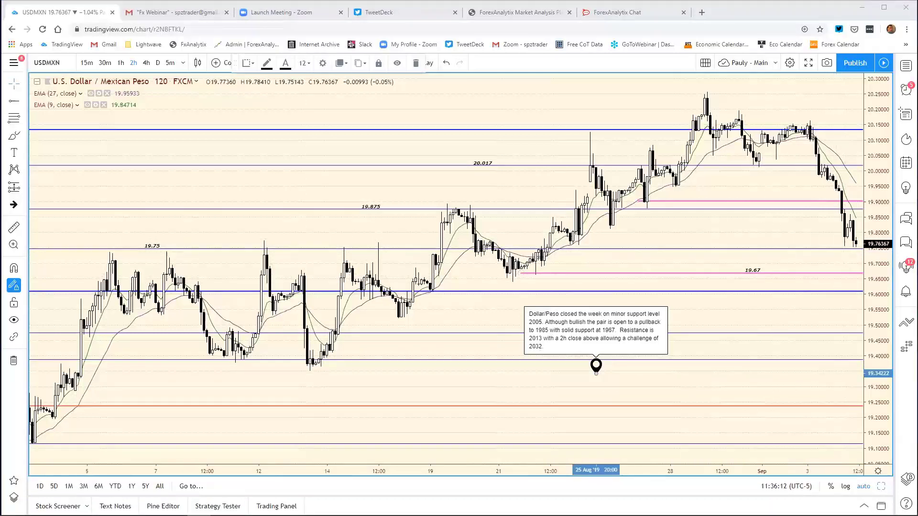
left_click(882, 487)
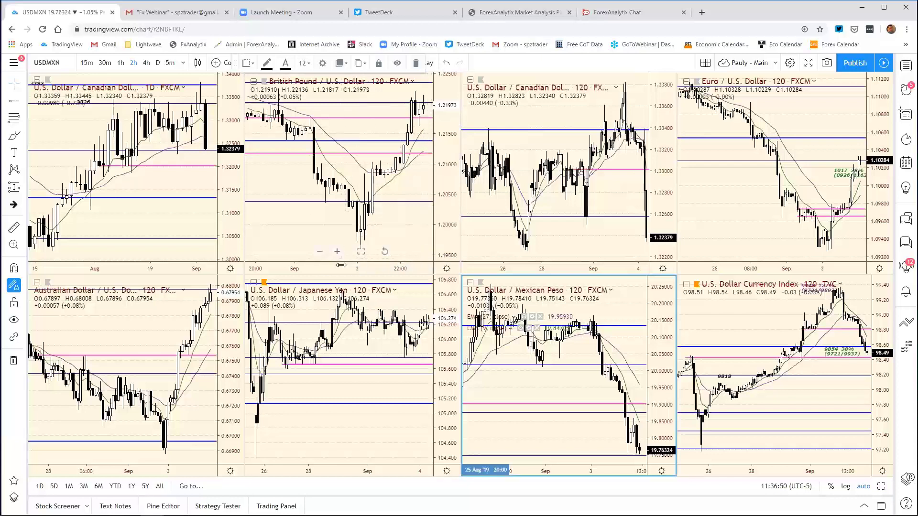
Step: Compress the GBP/USD time scale to show more history, then make AUD/USD the active chart
left_click_drag(341, 265, 310, 266)
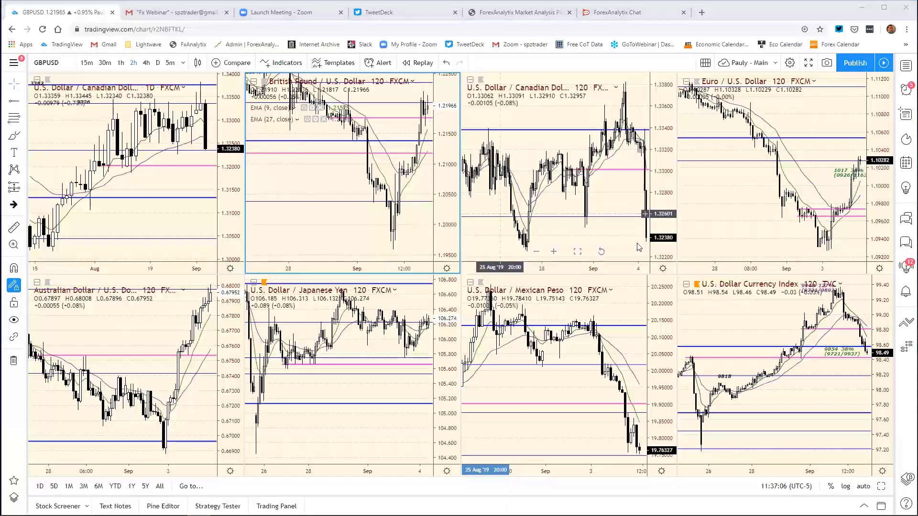
left_click(235, 318)
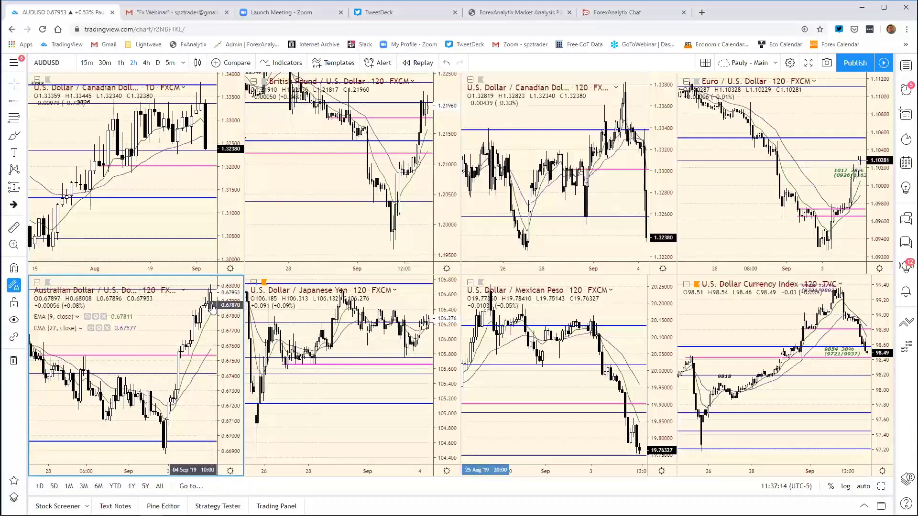
mouse_move(163, 511)
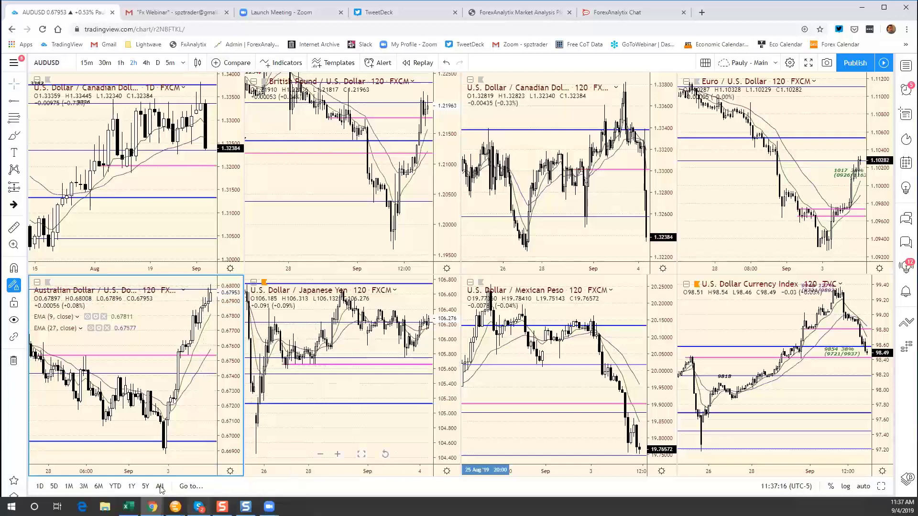
left_click(128, 507)
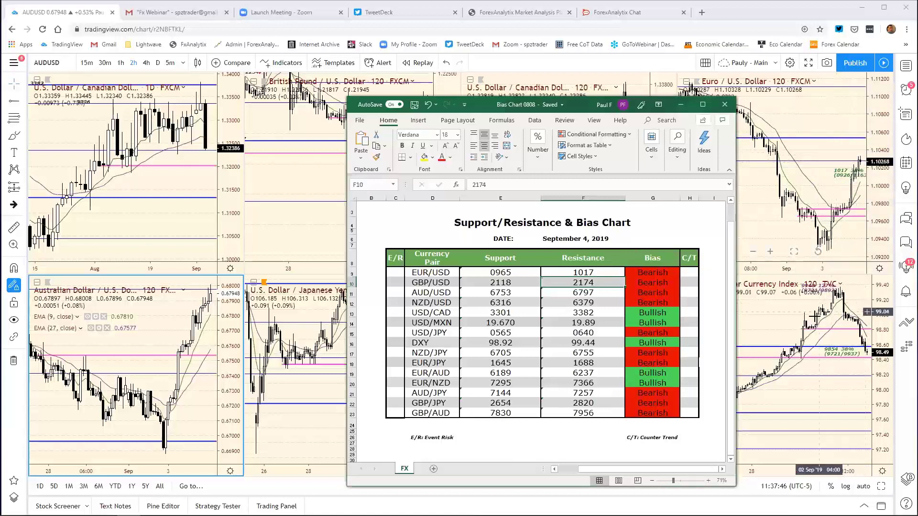
left_click(867, 334)
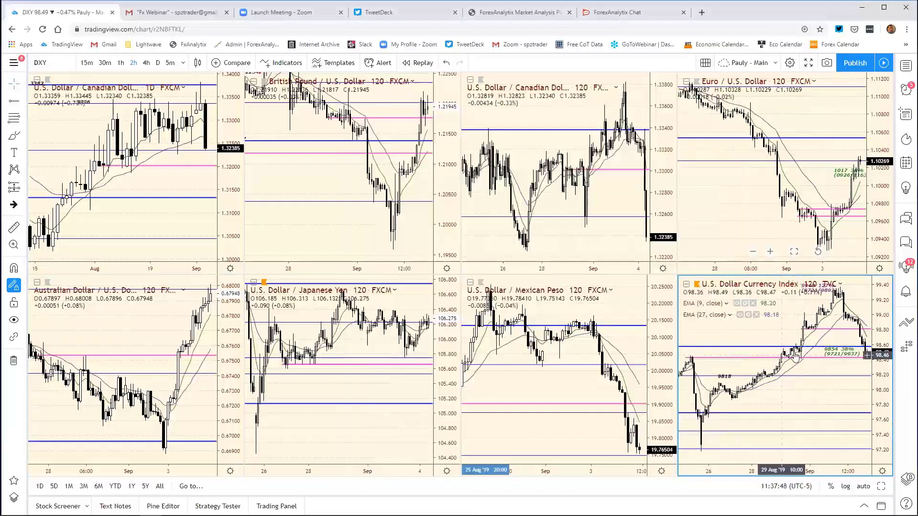
Step: Select the DXY pink level line, then switch to the yields, indices and commodities window
left_click(805, 359)
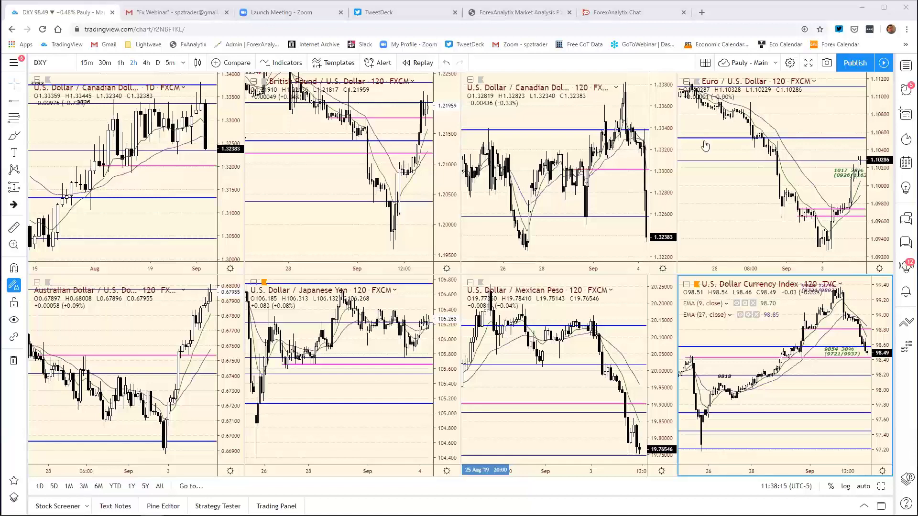
key("alt+Tab")
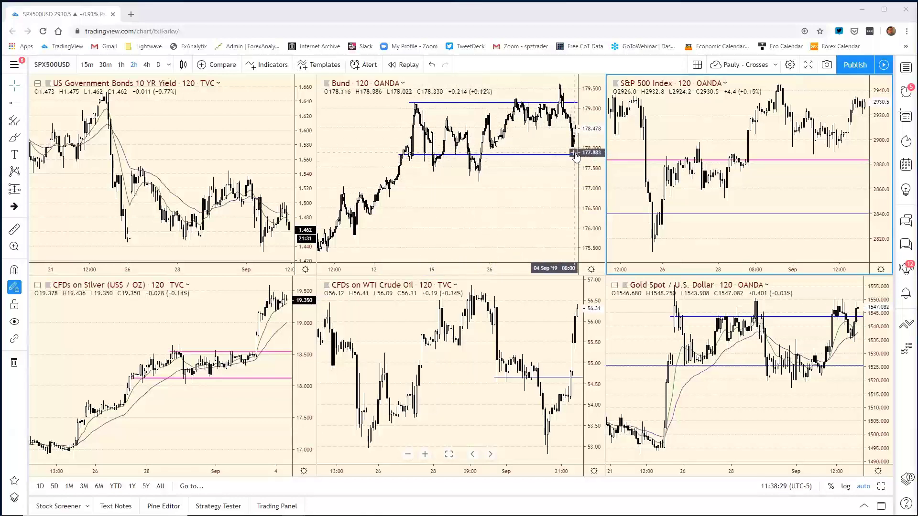
Step: Review the Bund chart, then switch to the EUR/GBP, USD/CHF and EUR/MXN crosses window
left_click(467, 274)
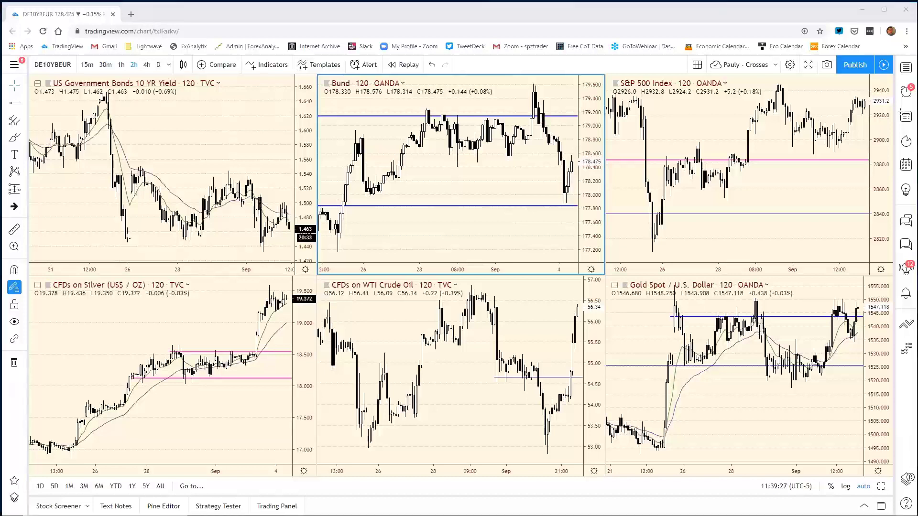
key("alt+Tab")
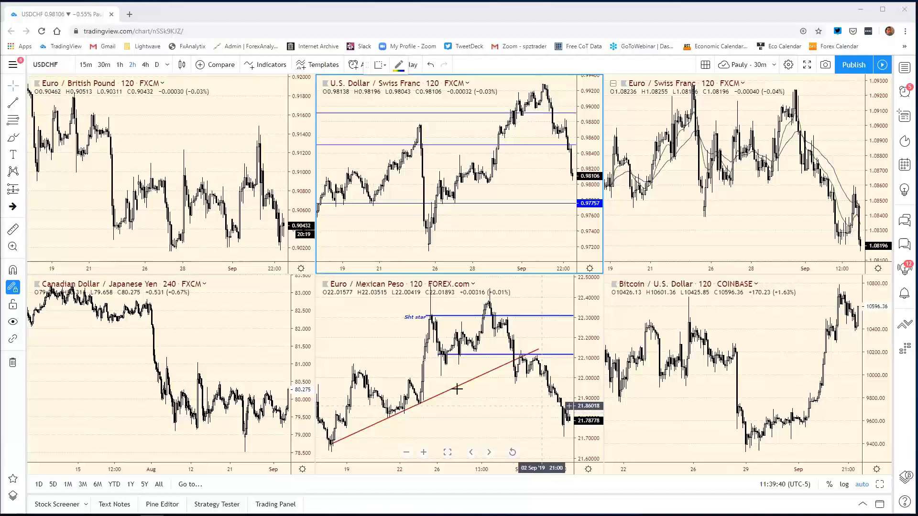
Step: Rescale the EUR/MXN time axis to show more history and pick the Fib Retracement tool
left_click_drag(433, 469, 404, 481)
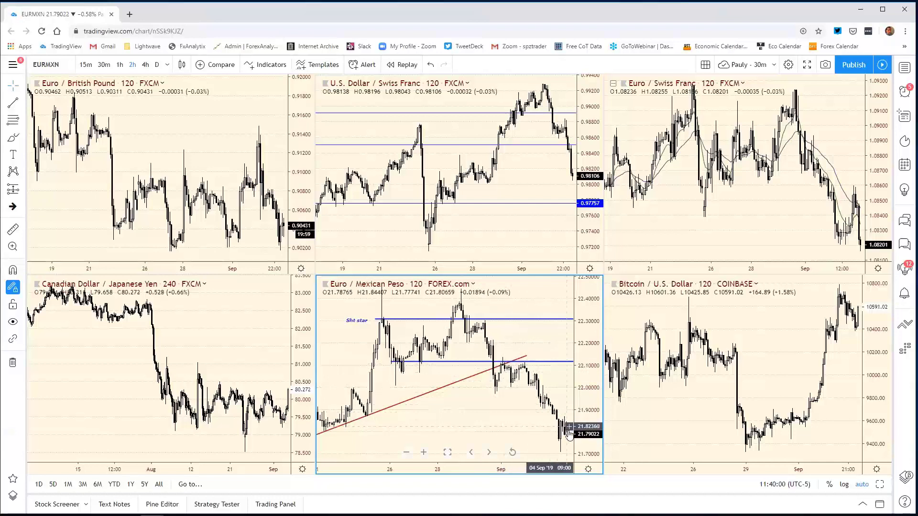
left_click_drag(490, 467, 512, 467)
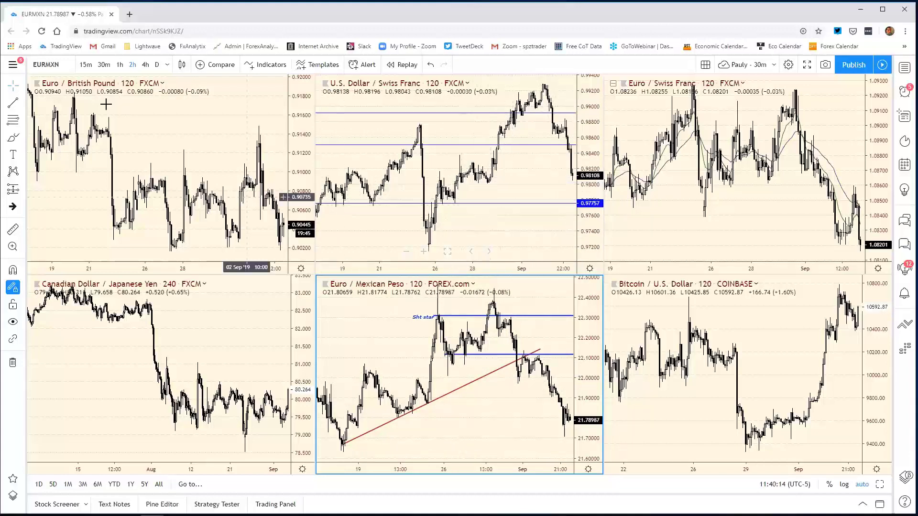
left_click(12, 124)
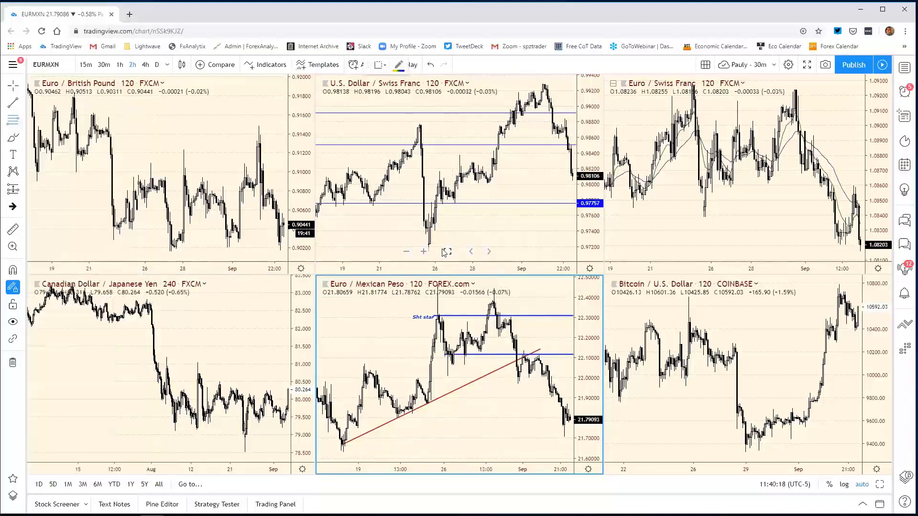
Step: Anchor the USD/CHF Fibonacci retracement from the 0.97155 low to the 0.99280 high
left_click(368, 249)
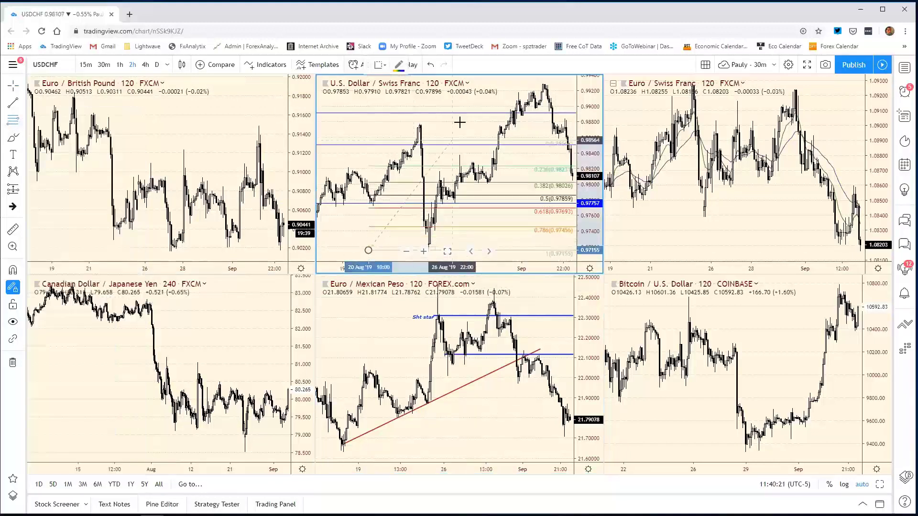
left_click(481, 84)
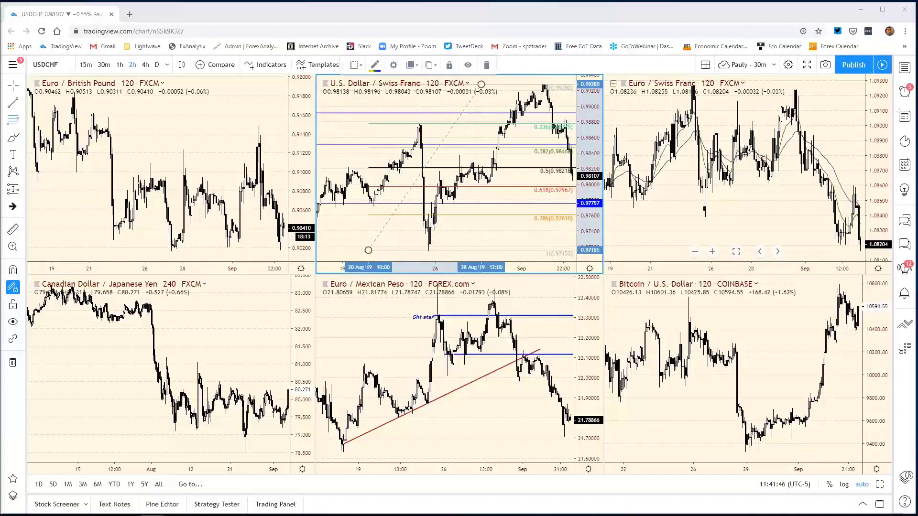
Step: In the crosses layout, view EUR/JPY full-screen with reset scaling, then restore the grid
key("alt+Tab")
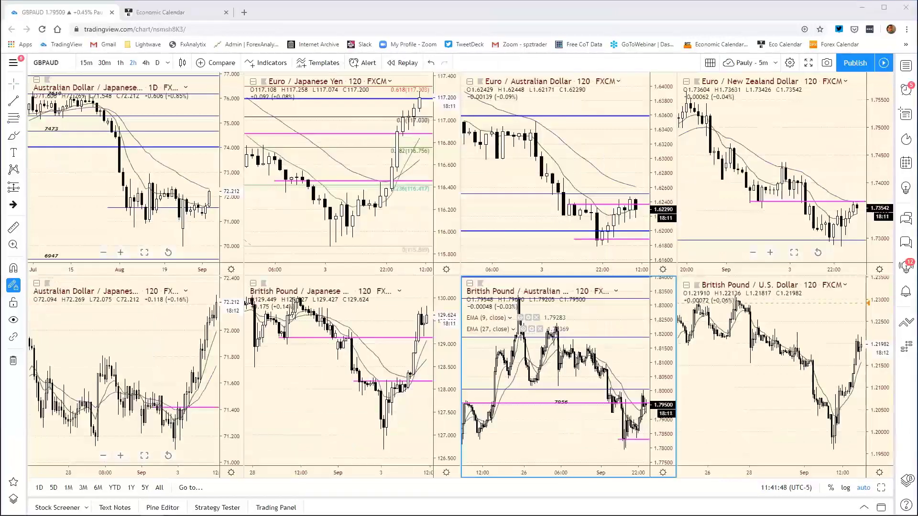
left_click(440, 135)
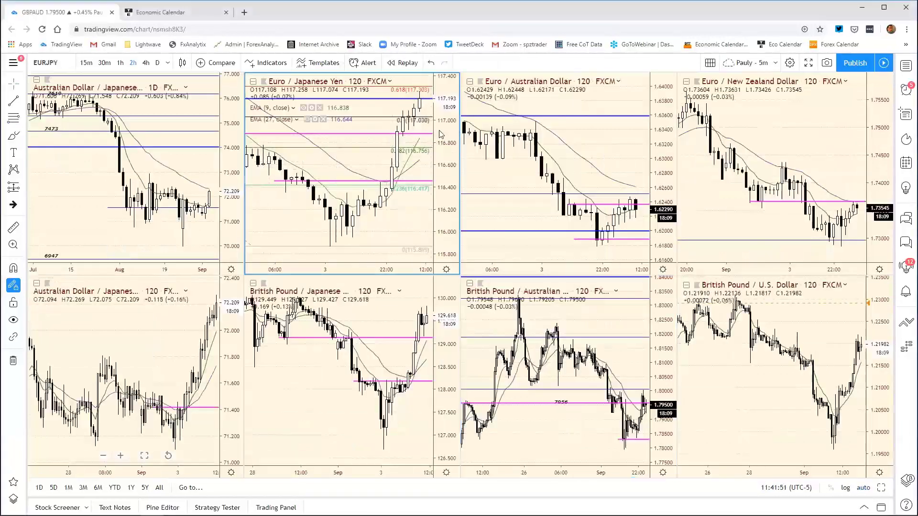
left_click(881, 488)
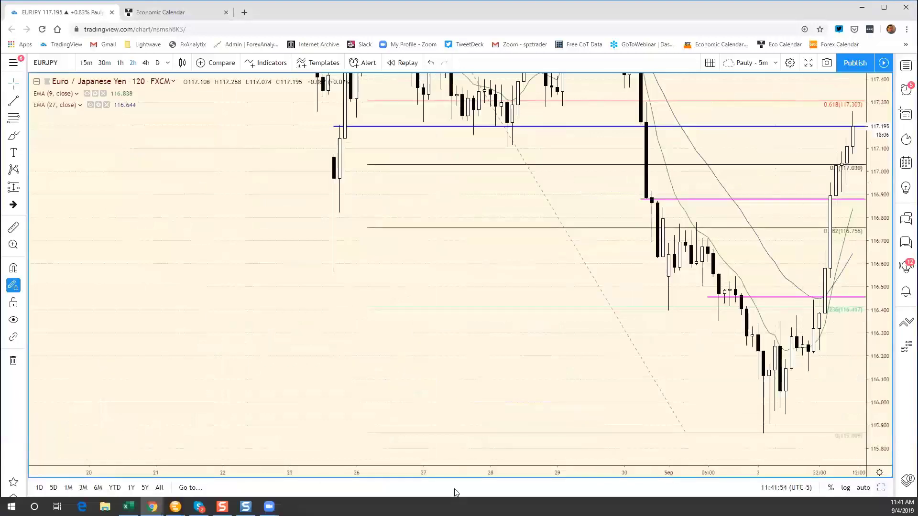
mouse_move(474, 472)
left_click(513, 456)
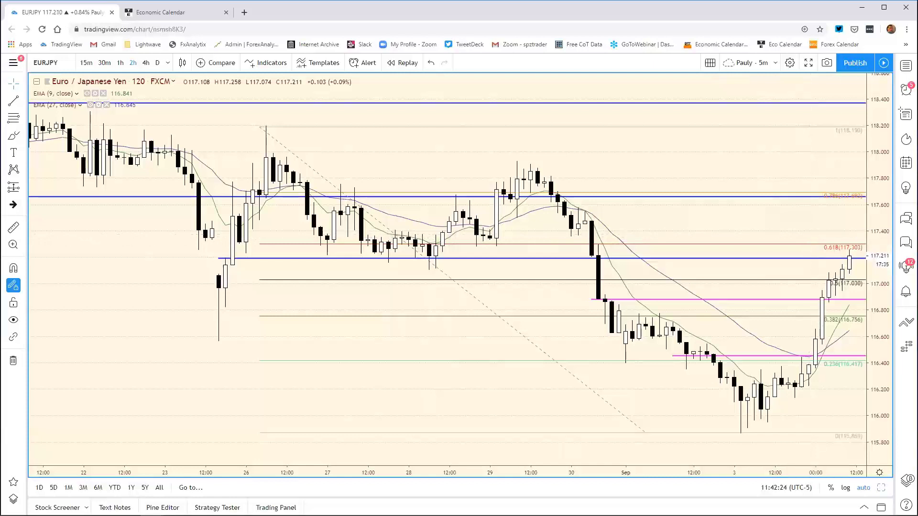
left_click(882, 488)
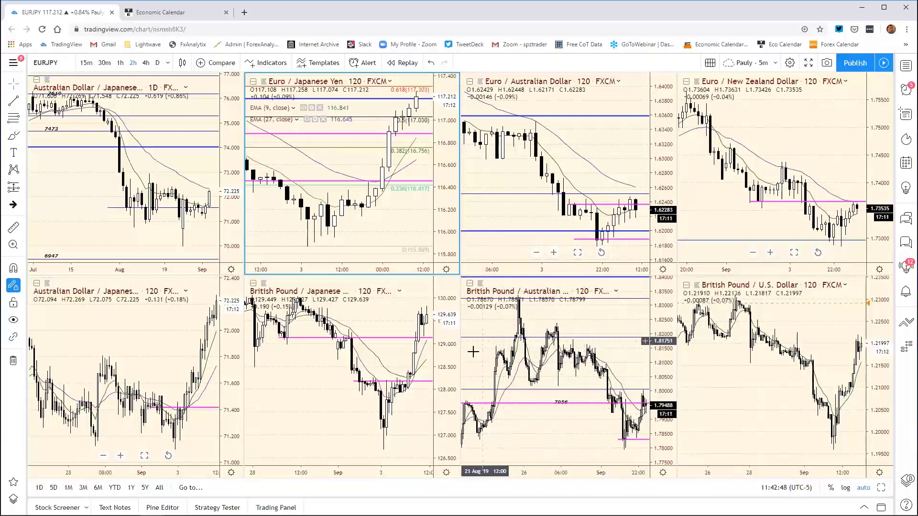
Step: View the GBP/JPY chart full-screen, then return to the eight-chart grid
left_click(425, 348)
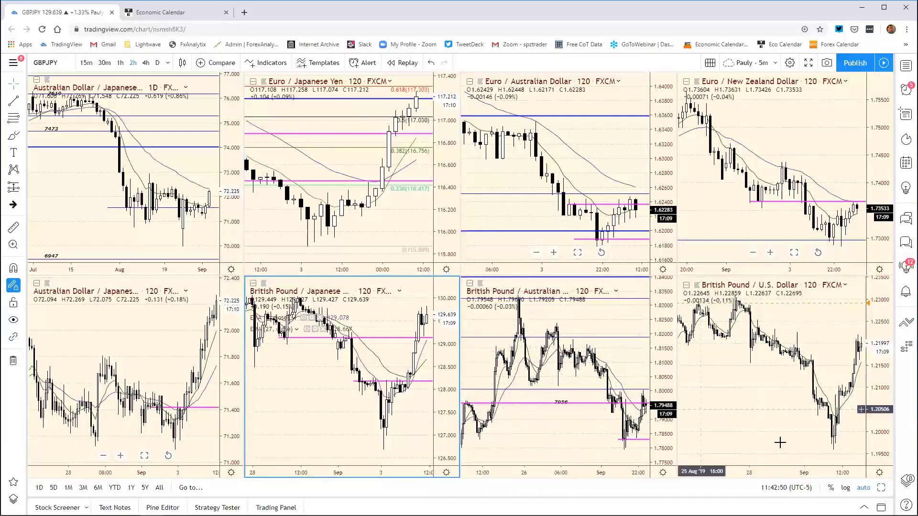
left_click(882, 489)
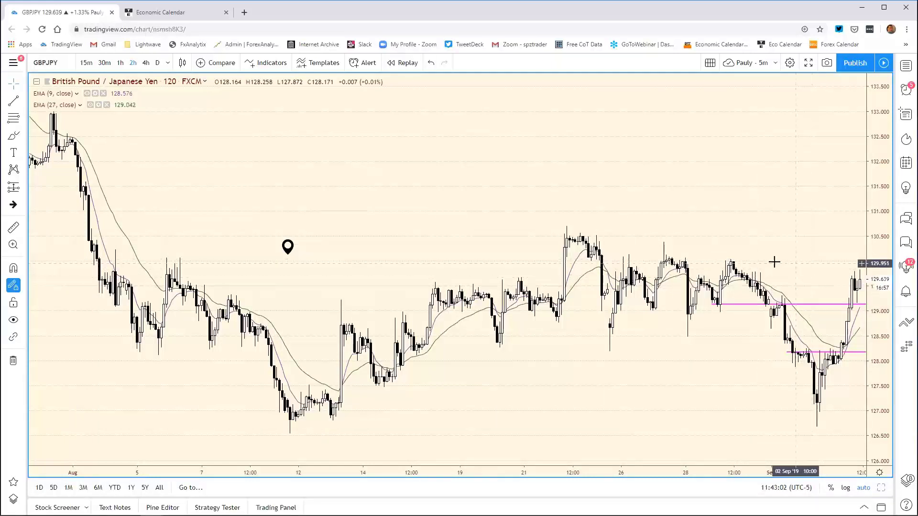
left_click(881, 488)
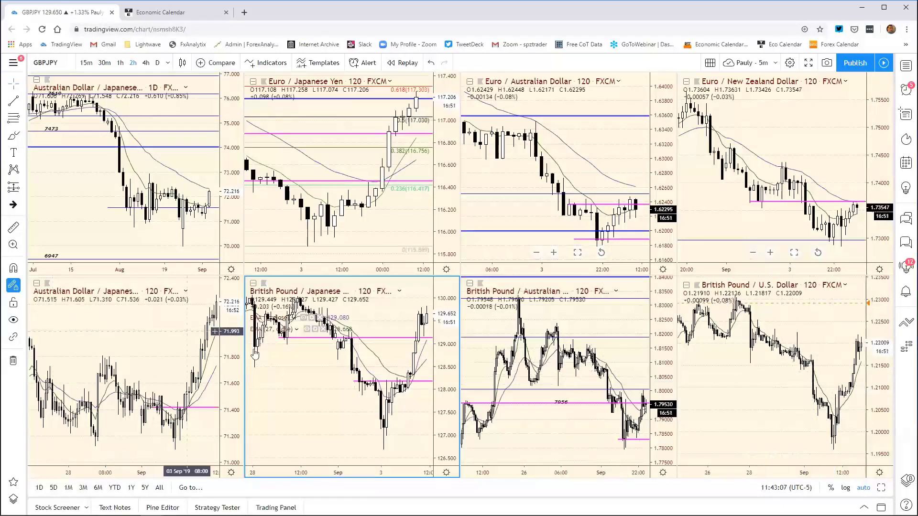
Step: Reset AUD/JPY to fit all prices, zoom out to July–September, restore the grid, and return to the majors window
left_click(152, 332)
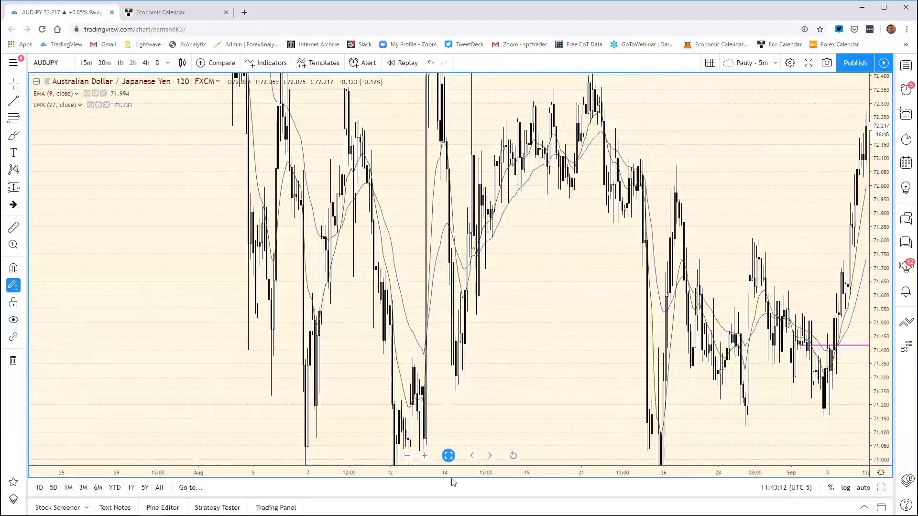
left_click(513, 457)
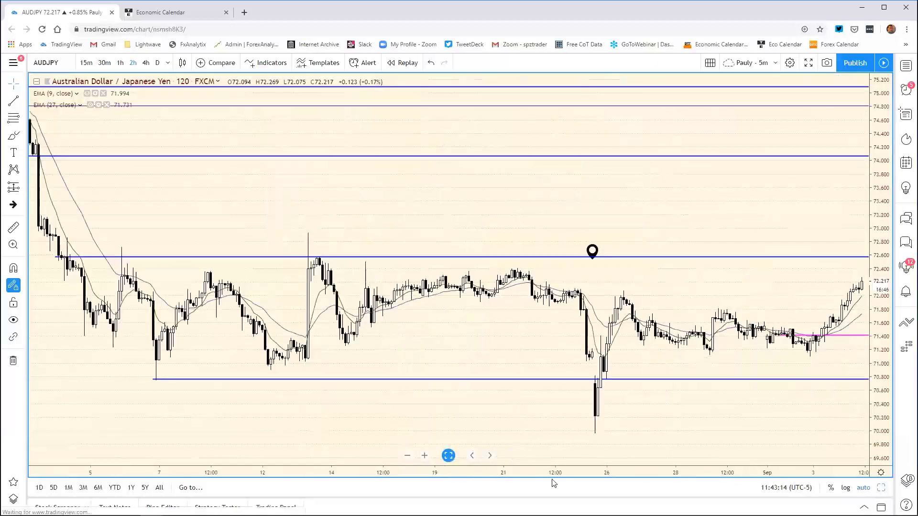
left_click_drag(539, 471, 666, 456)
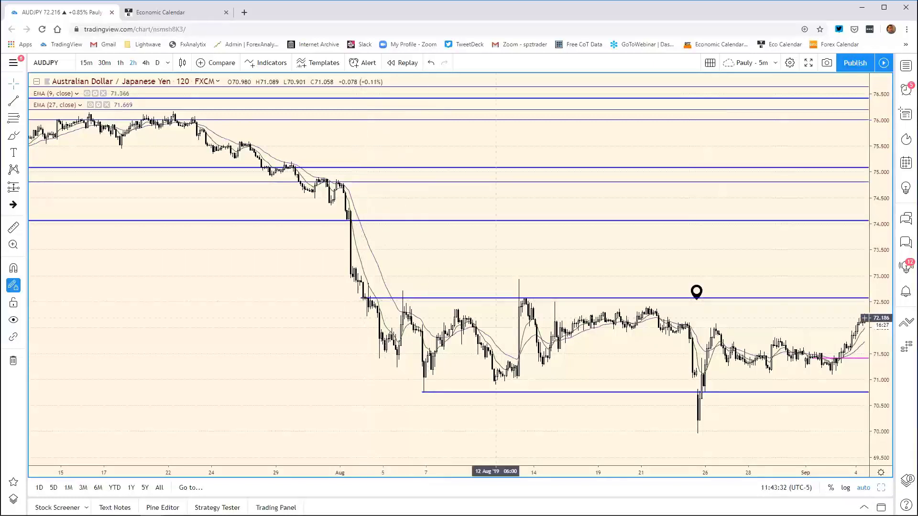
left_click(881, 488)
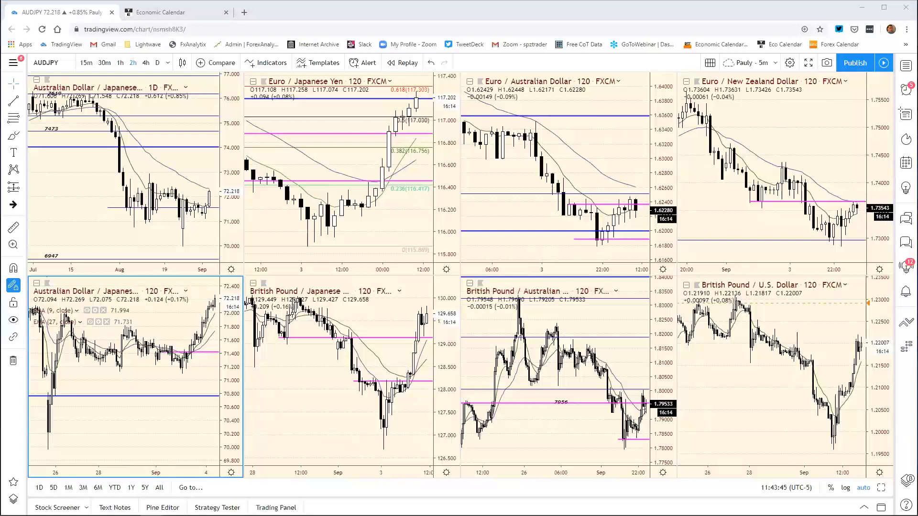
key("alt+Tab")
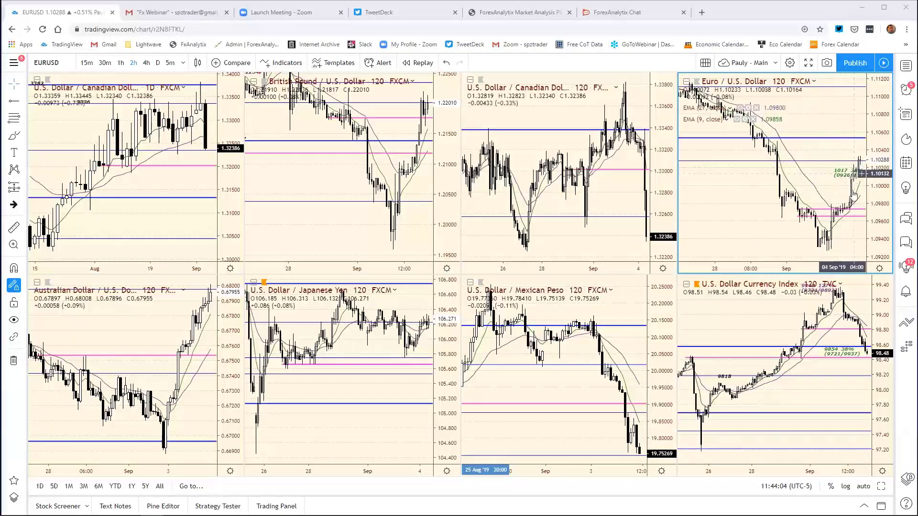
Step: Zoom the EUR/USD 2-hour chart's time axis in on the latest candles through 4 Sep
left_click_drag(810, 267, 825, 267)
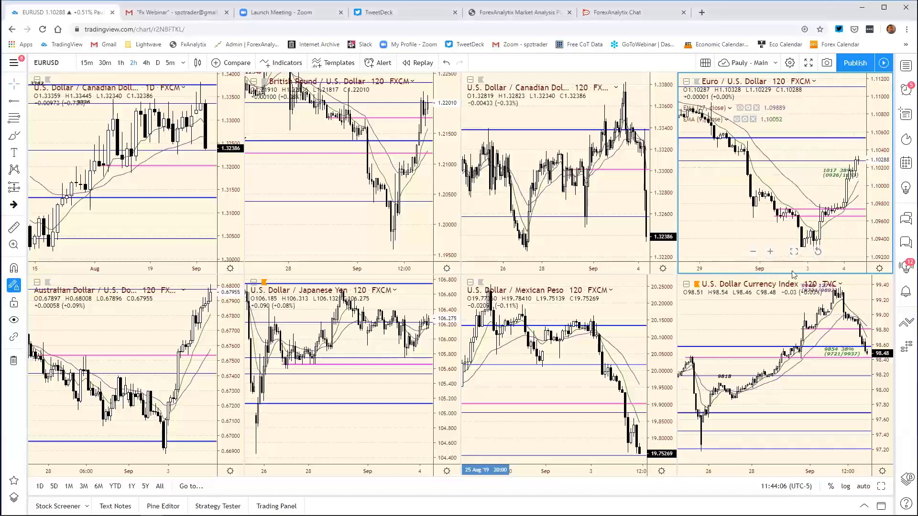